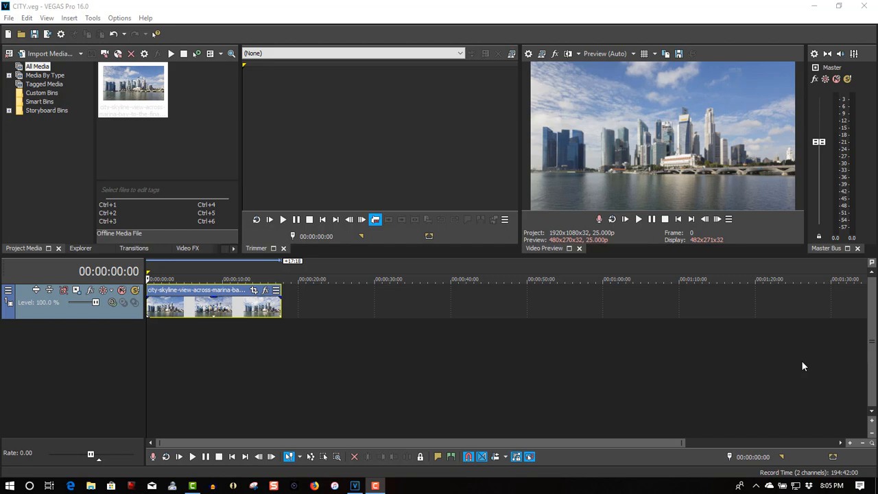
# Step: Preview the city skyline clip from the start and insert a new video track above it
pyautogui.click(638, 220)
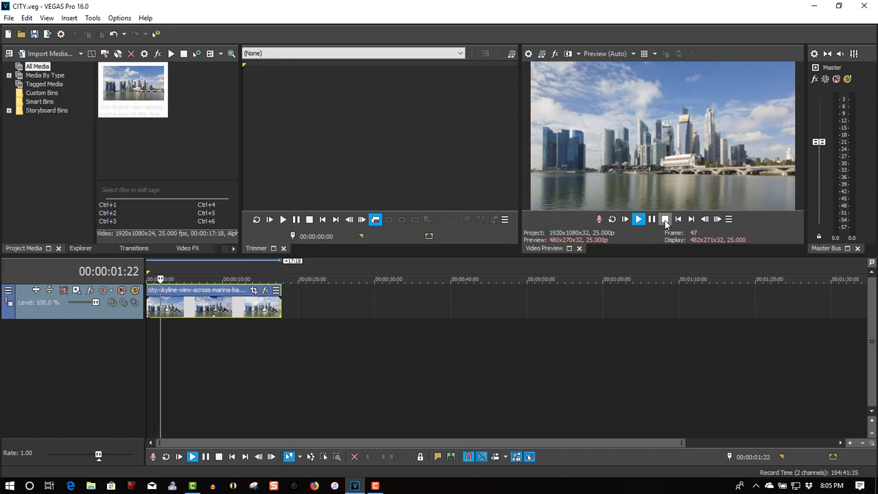
pyautogui.click(664, 220)
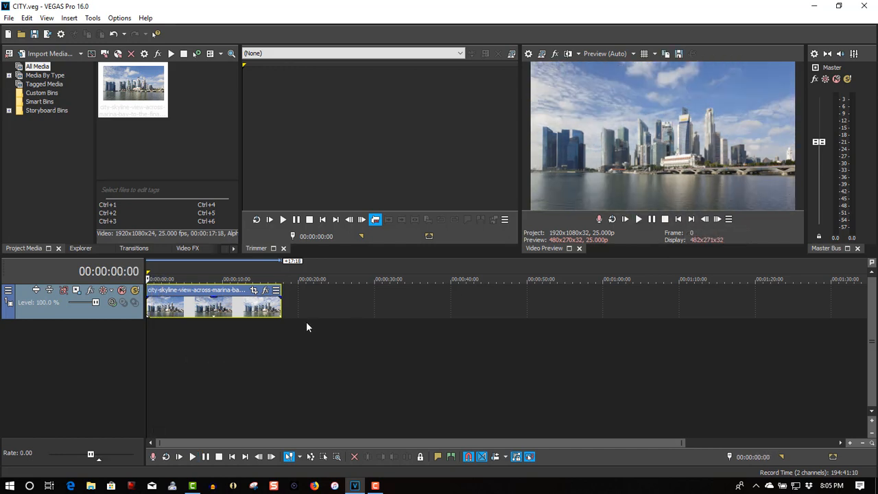
pyautogui.rightClick(296, 304)
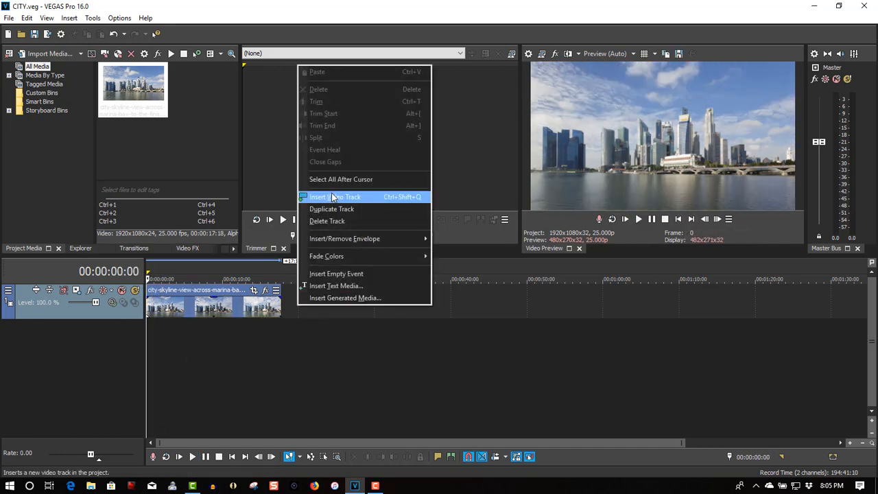
pyautogui.click(331, 193)
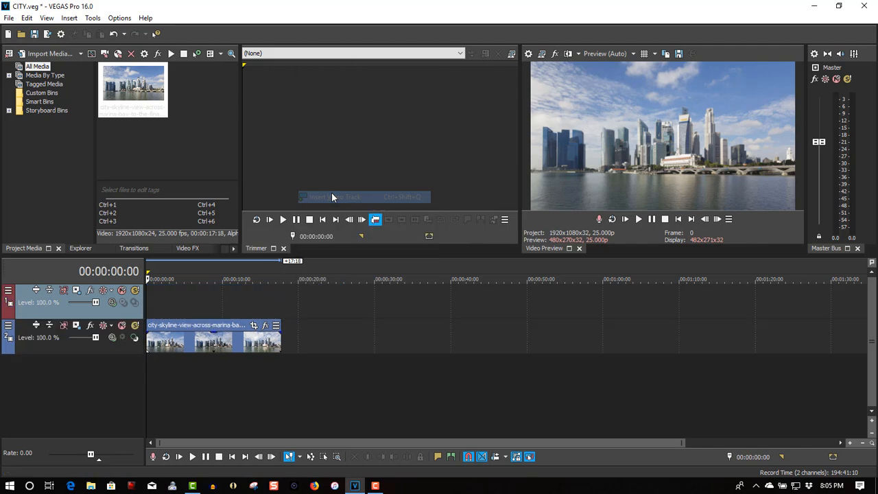
# Step: Add a (Legacy) Text event with the Default Text preset at the start of the empty track, reading CITY
pyautogui.click(233, 247)
pyautogui.click(175, 248)
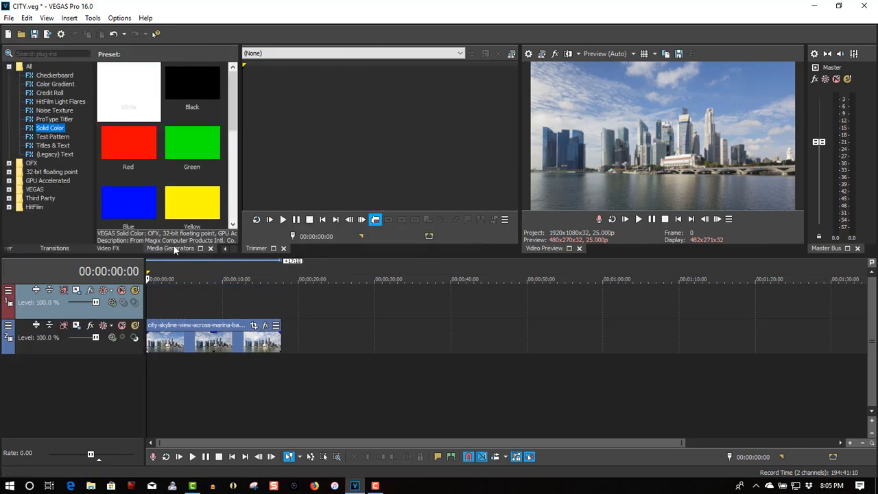
pyautogui.click(52, 154)
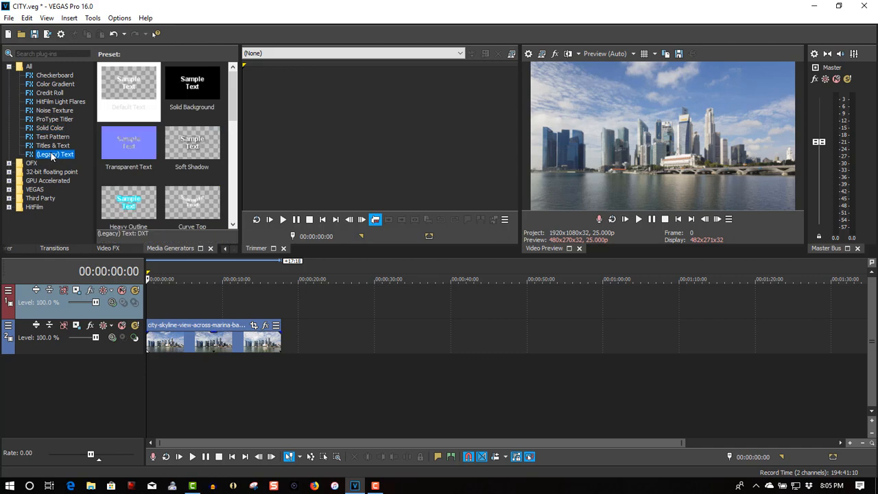
pyautogui.moveTo(126, 82); pyautogui.dragTo(155, 299)
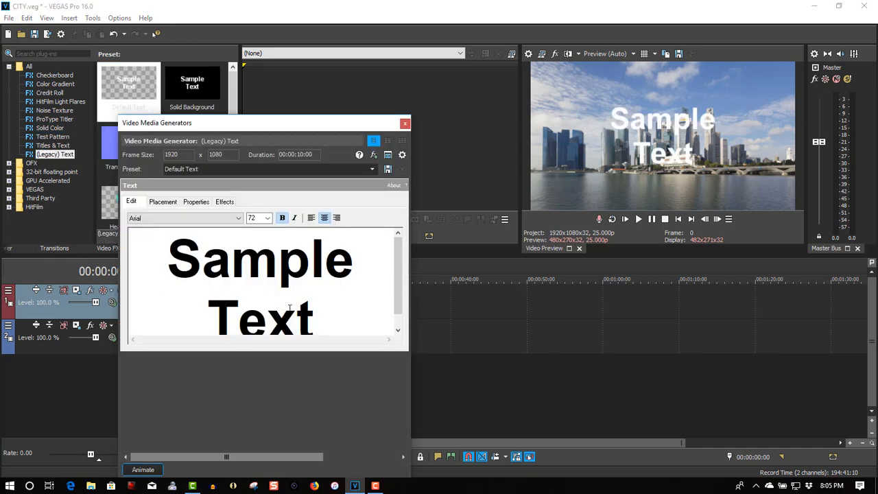
pyautogui.moveTo(356, 321); pyautogui.dragTo(124, 218)
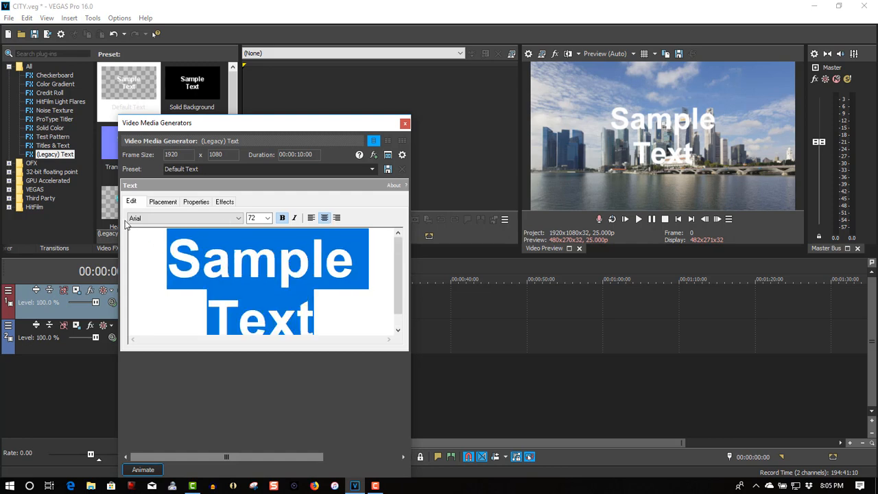
pyautogui.write('CITY')
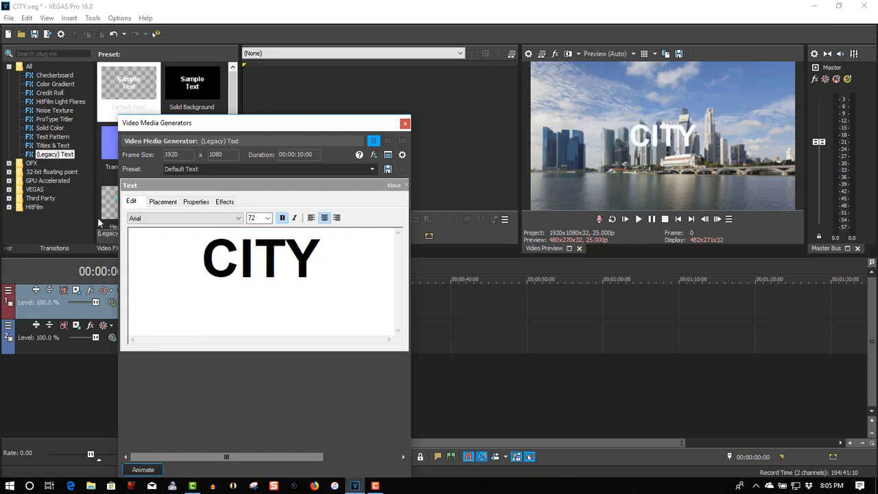
# Step: Set the font of the whole CITY text to Impact, keeping size 72
pyautogui.moveTo(327, 252); pyautogui.dragTo(175, 253)
pyautogui.click(237, 218)
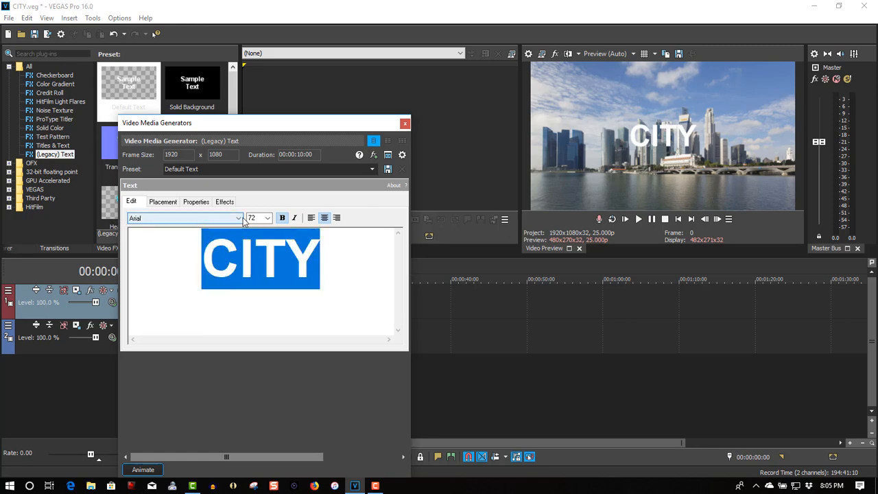
pyautogui.moveTo(238, 277); pyautogui.dragTo(233, 339)
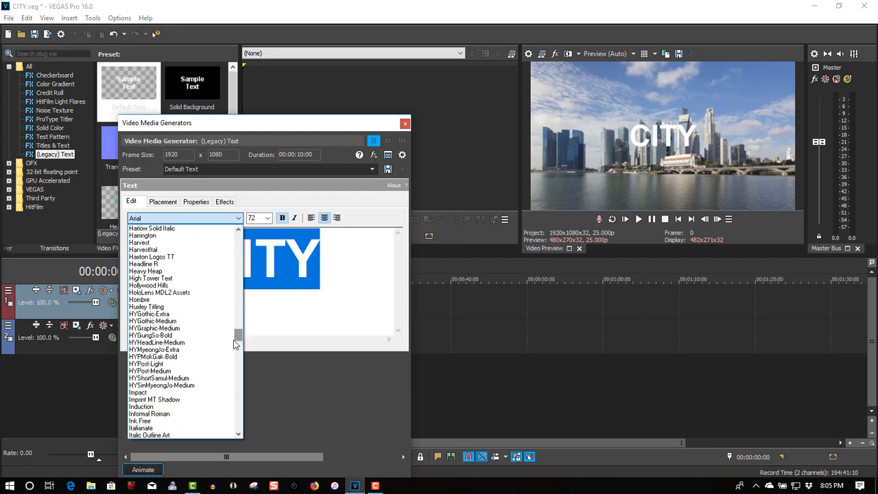
pyautogui.click(195, 384)
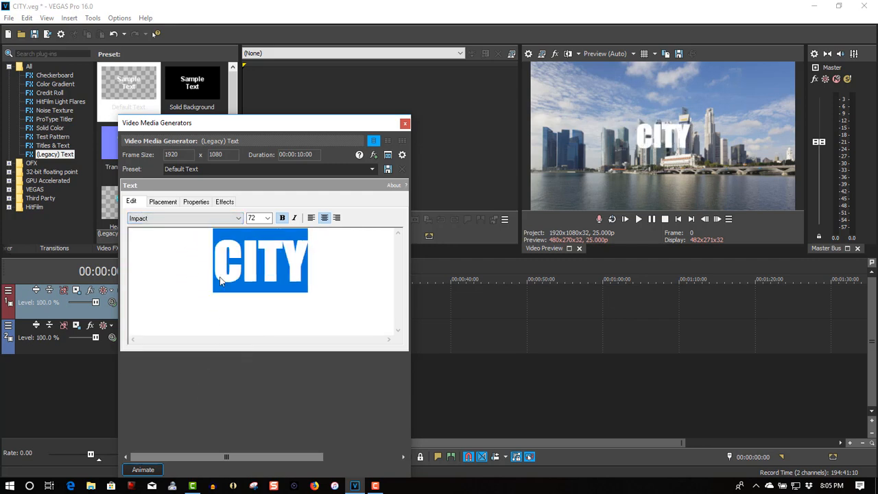
pyautogui.click(268, 219)
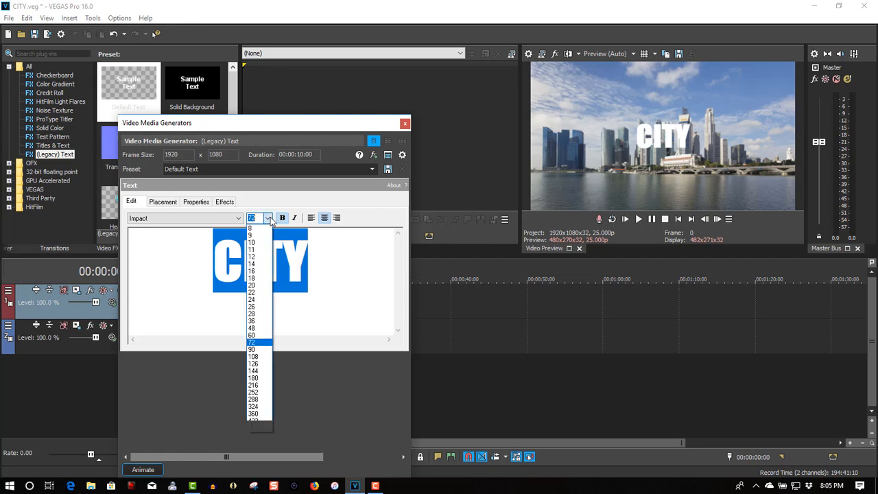
pyautogui.click(269, 219)
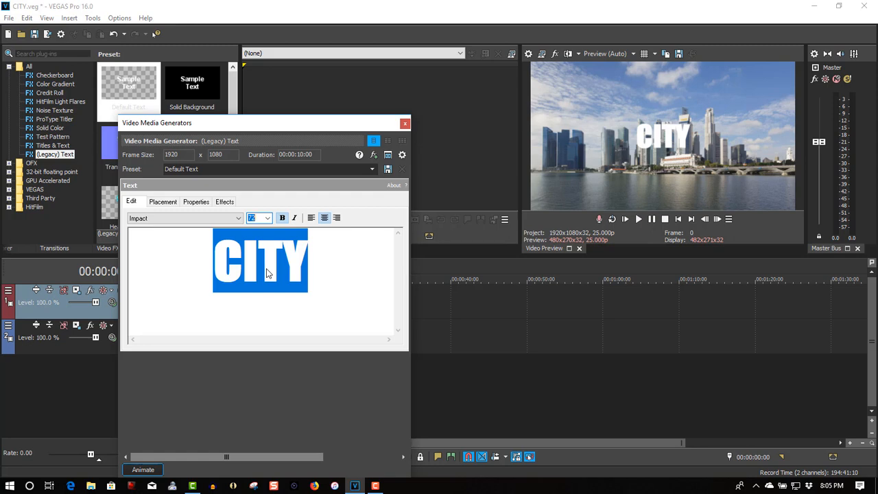
# Step: Enlarge the CITY text to a scaling of about 2.998, widen its tracking to about 1.074, and close the generator settings
pyautogui.click(193, 202)
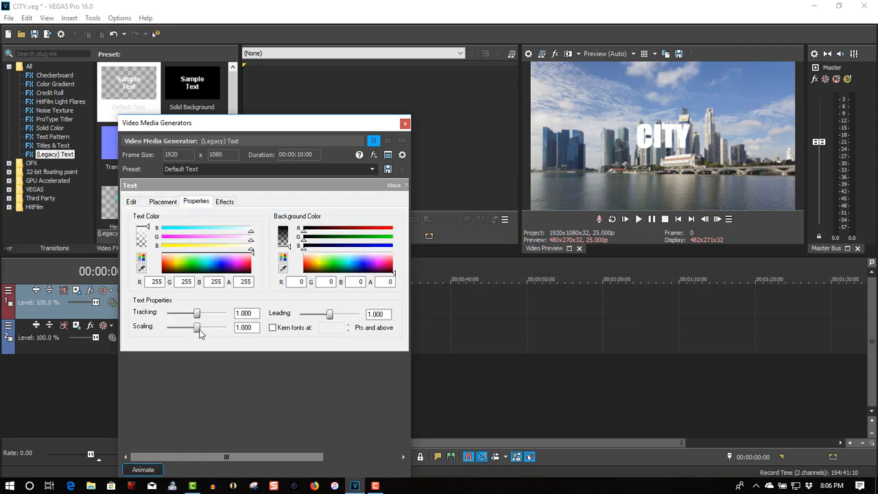
pyautogui.moveTo(199, 333); pyautogui.dragTo(220, 334)
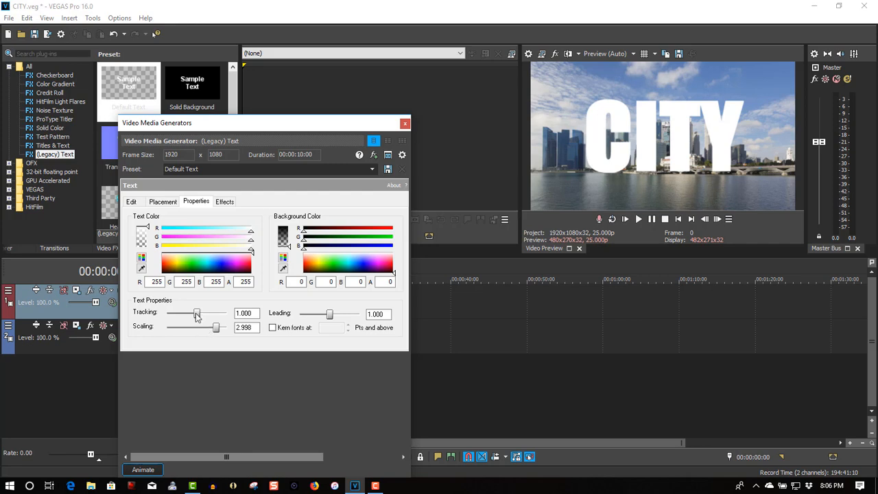
pyautogui.moveTo(197, 315); pyautogui.dragTo(199, 316)
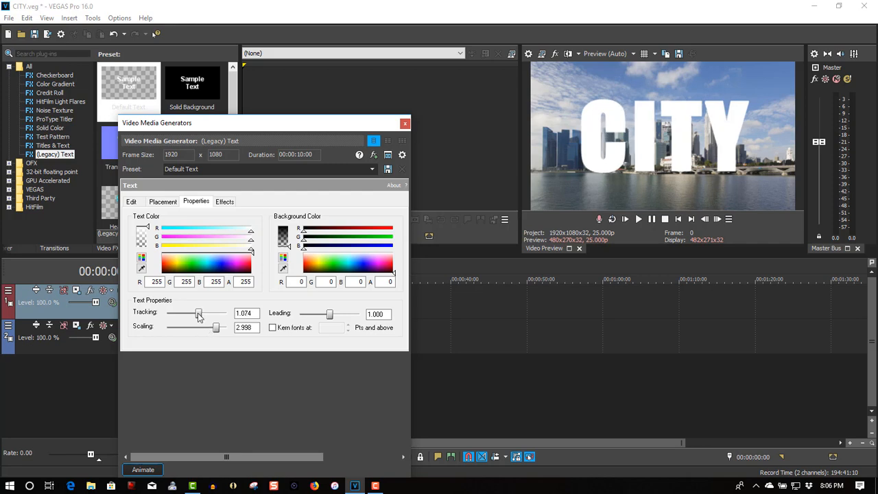
pyautogui.click(405, 123)
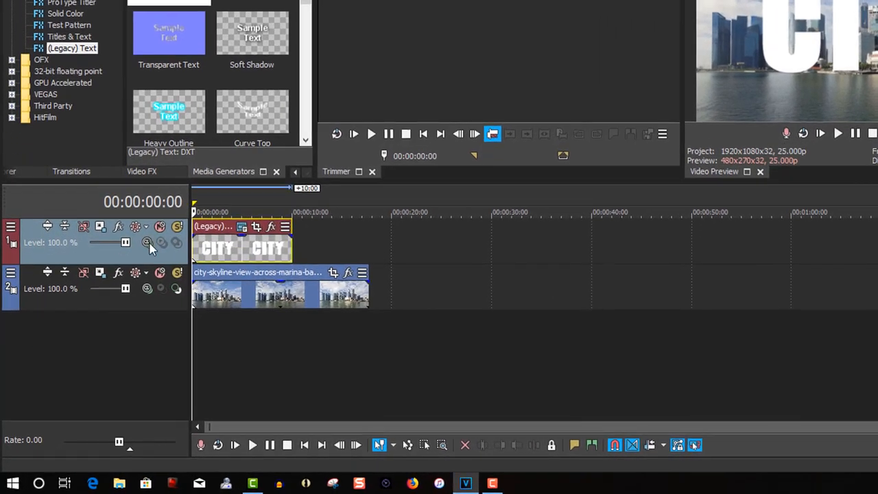
# Step: Set the compositing mode of the CITY text track to Multiply (Mask)
pyautogui.click(146, 243)
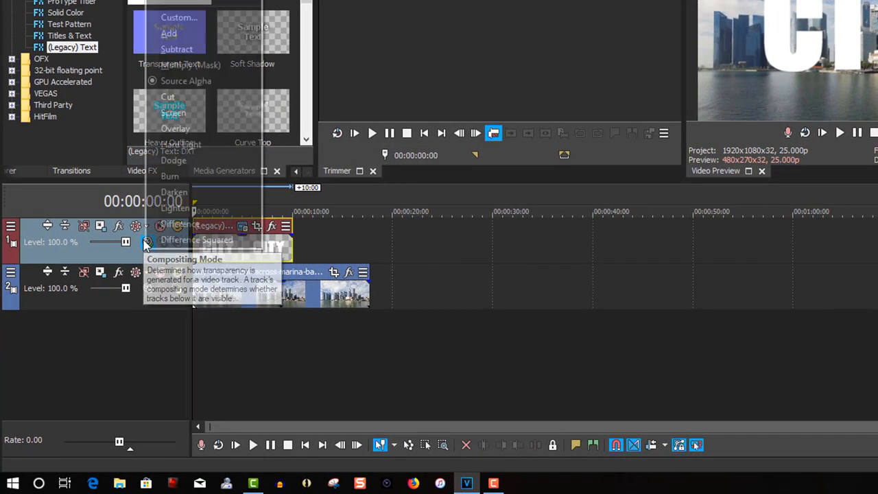
pyautogui.click(192, 64)
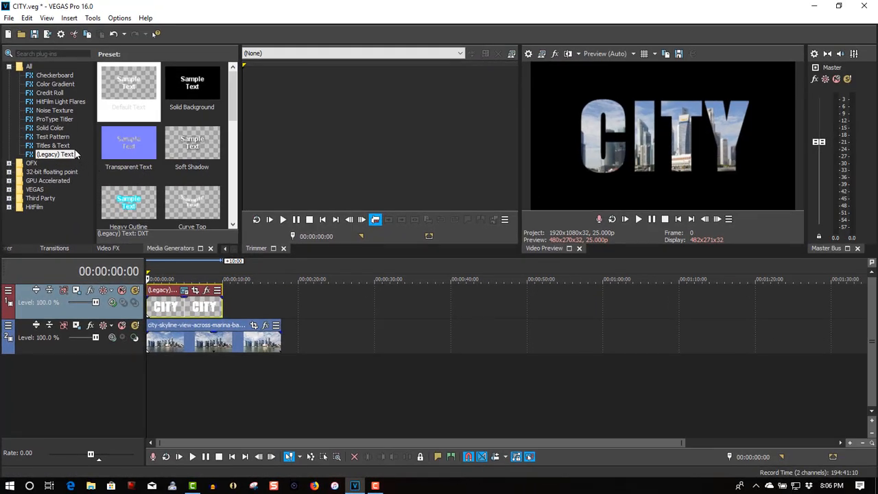
# Step: Add a White Solid Color event on a new track beneath the skyline clip and make the skyline track a compositing child
pyautogui.click(52, 127)
pyautogui.click(129, 98)
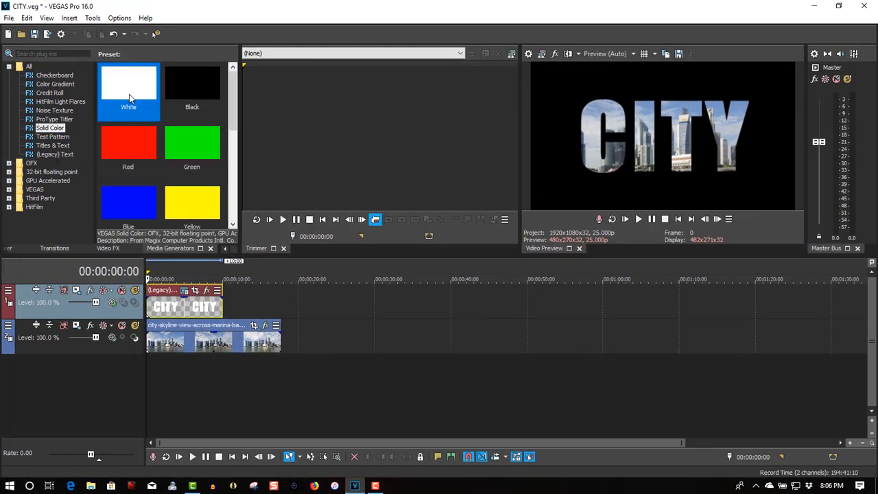
pyautogui.moveTo(144, 158); pyautogui.dragTo(150, 387)
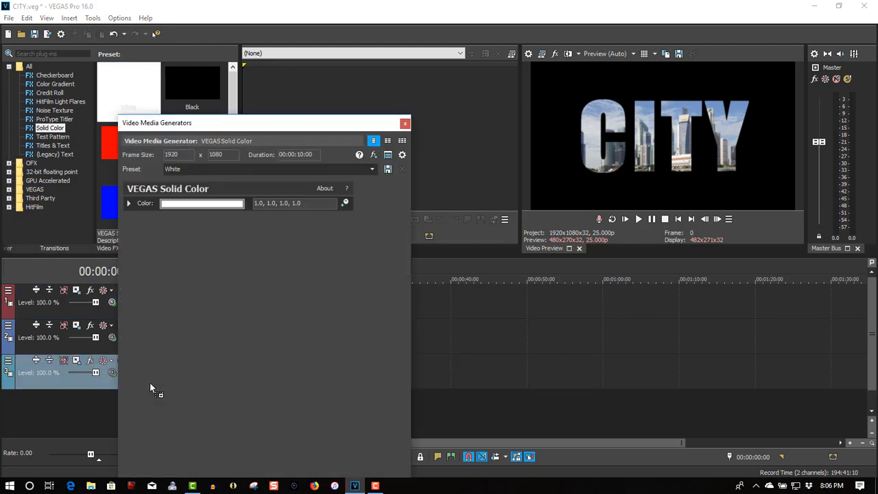
pyautogui.click(404, 124)
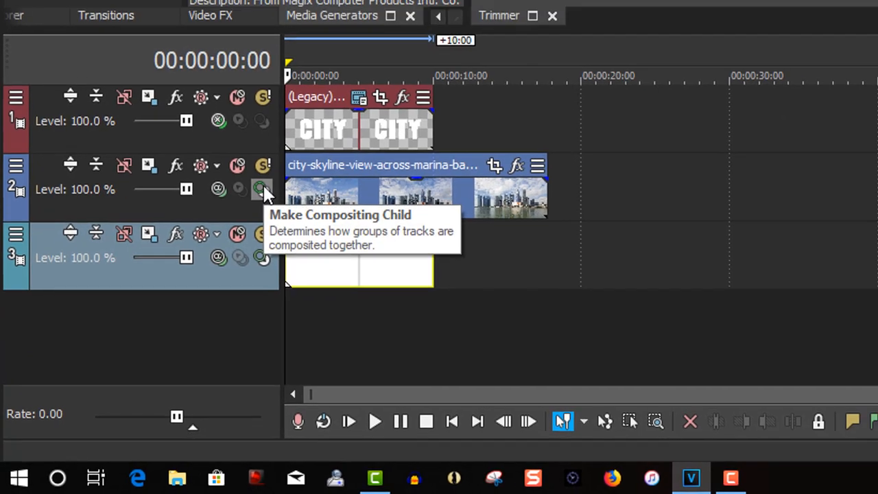
pyautogui.click(273, 173)
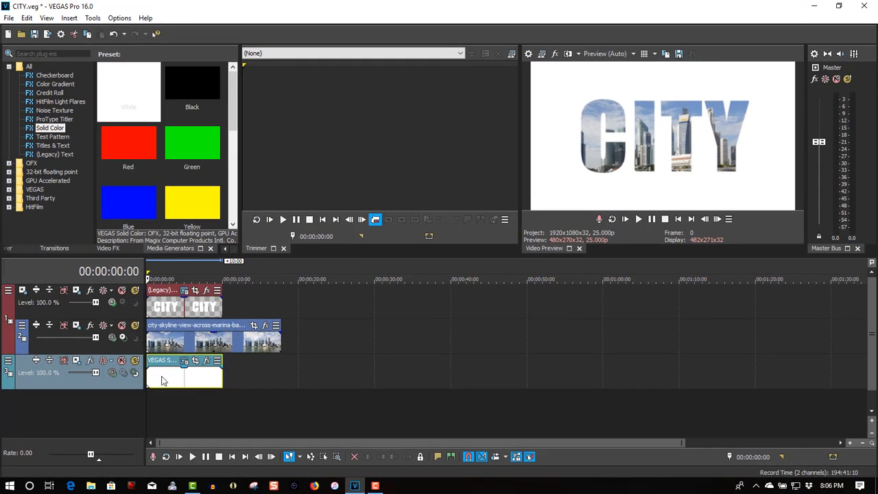
# Step: Give the CITY text a shadow with feather about 0.363, X offset about -0.055 and Y offset about 0.072
pyautogui.click(184, 293)
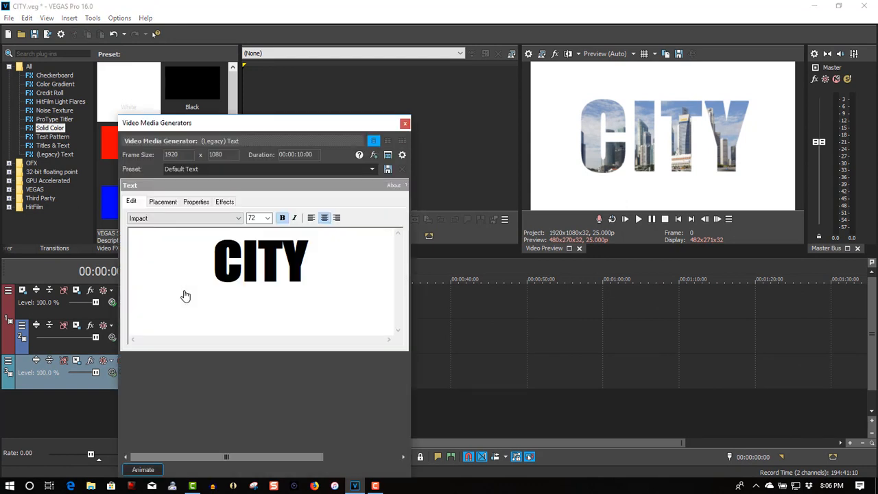
pyautogui.click(227, 202)
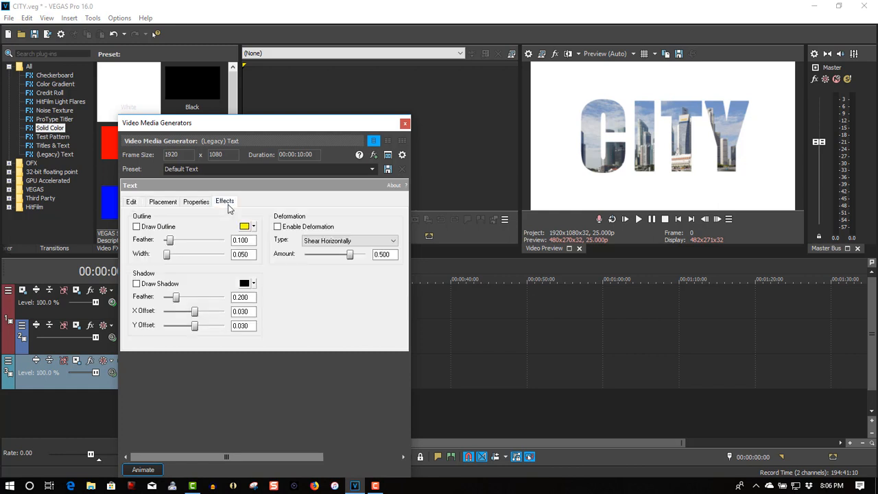
pyautogui.click(137, 284)
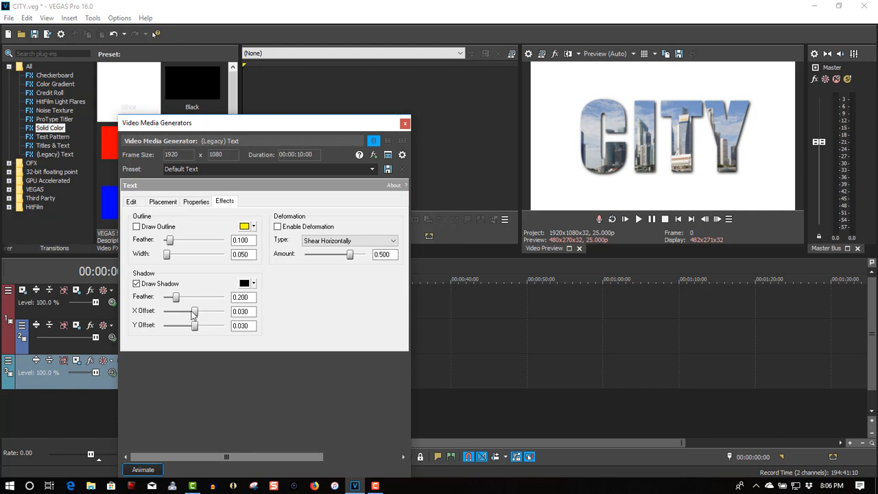
pyautogui.moveTo(195, 315); pyautogui.dragTo(196, 331)
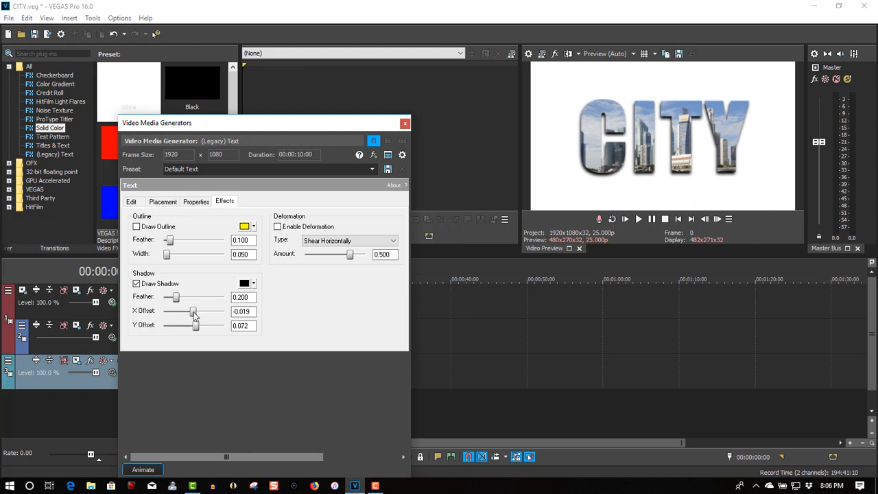
pyautogui.moveTo(194, 313); pyautogui.dragTo(185, 298)
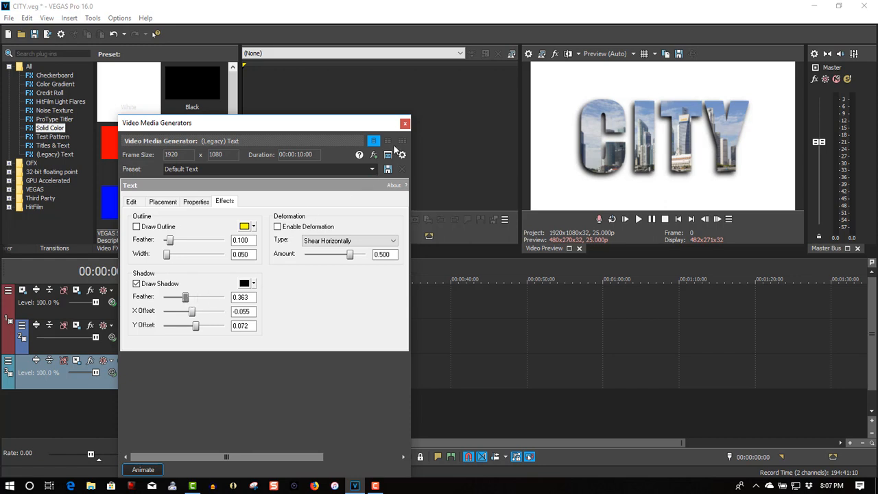
pyautogui.click(405, 123)
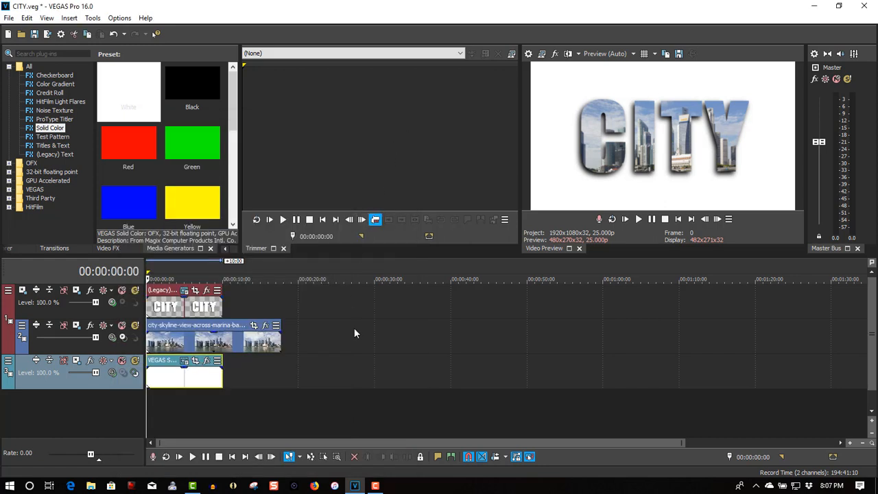
# Step: Open Event Pan/Crop for the CITY text event and add a position keyframe at 00:00:02:00
pyautogui.click(194, 293)
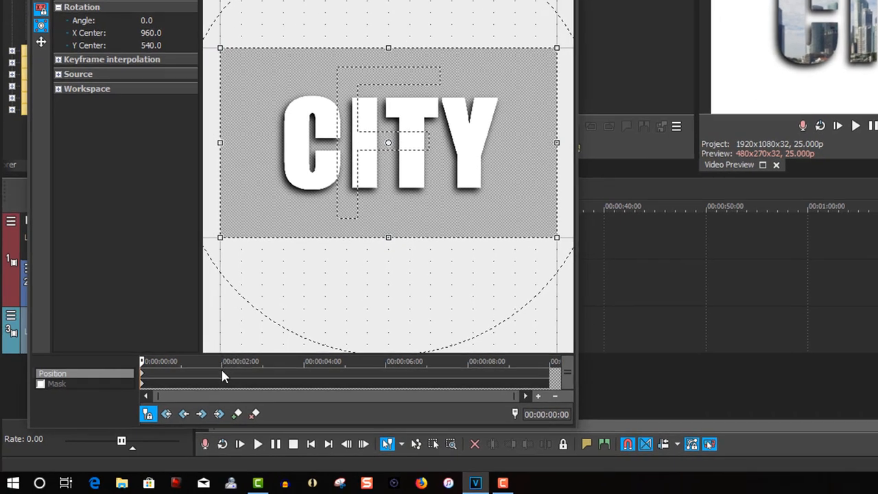
pyautogui.click(221, 375)
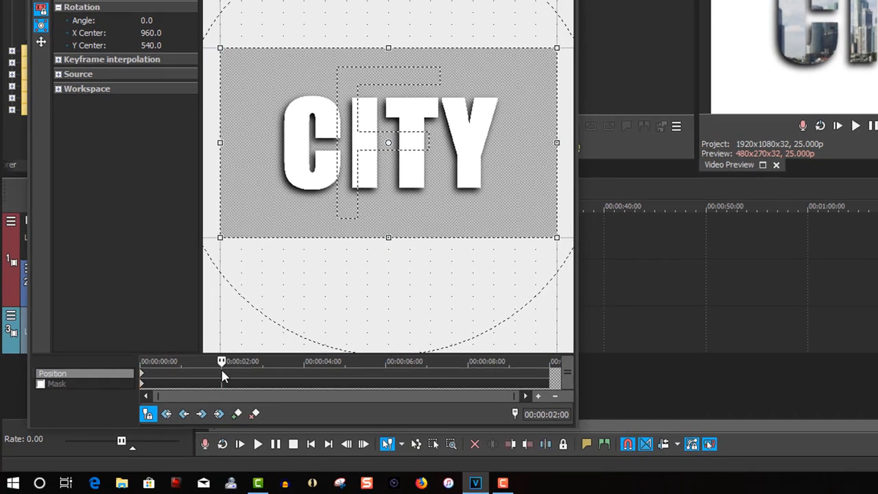
pyautogui.click(237, 414)
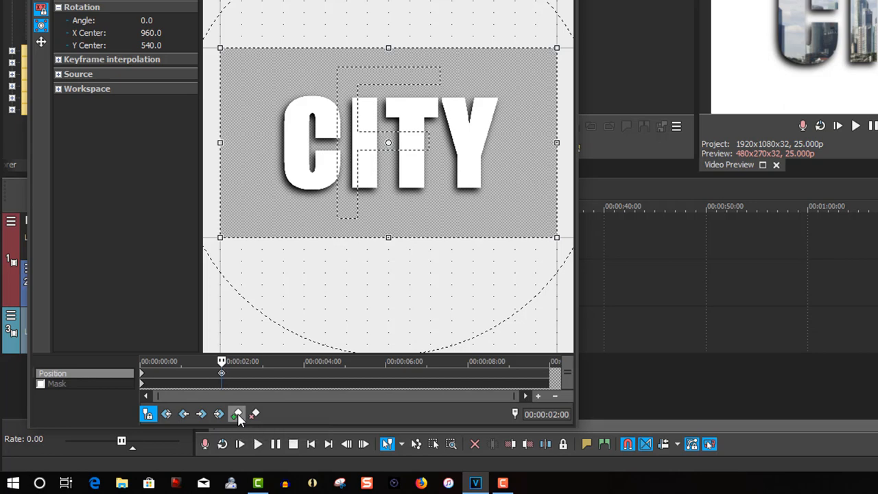
# Step: At 00:00:10:00, shrink the pan/crop frame to about 42.7 by 24.0, centred inside the letter T at about 1,085.7, 531.6
pyautogui.click(239, 360)
pyautogui.moveTo(270, 360); pyautogui.dragTo(548, 361)
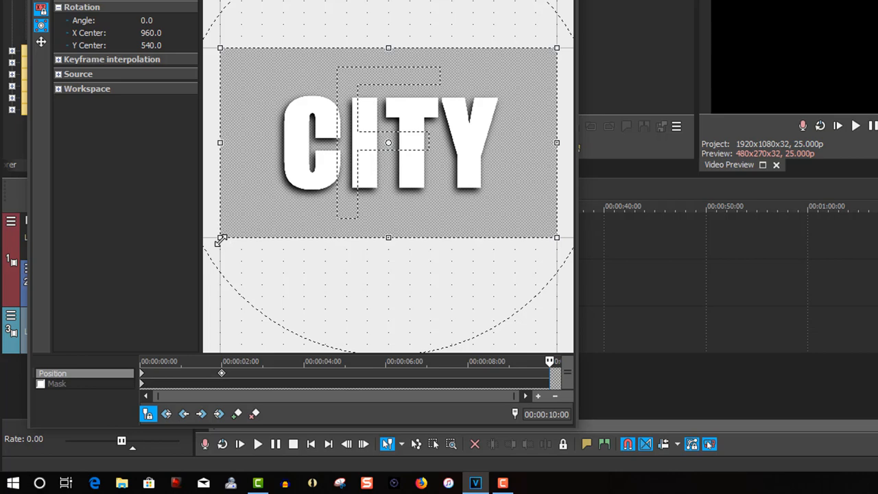
pyautogui.moveTo(221, 239); pyautogui.dragTo(399, 147)
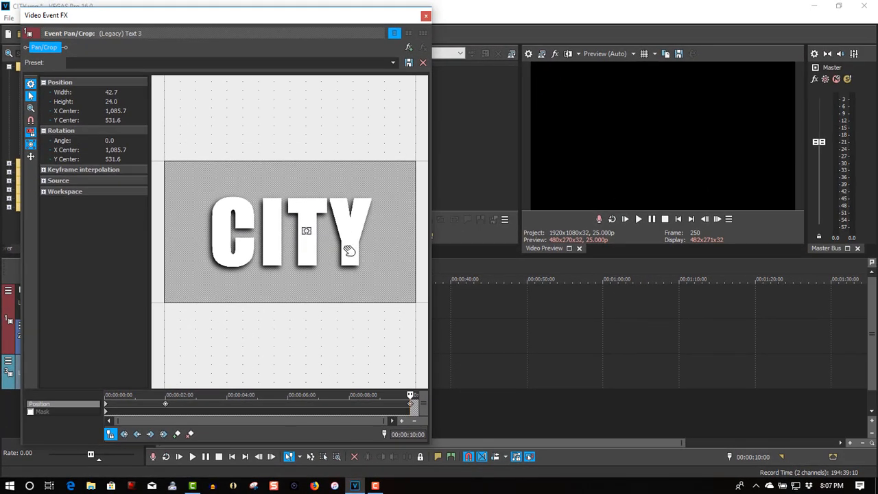
# Step: Close the pan/crop settings and play the project from the start to preview the zoom through the CITY text
pyautogui.click(426, 15)
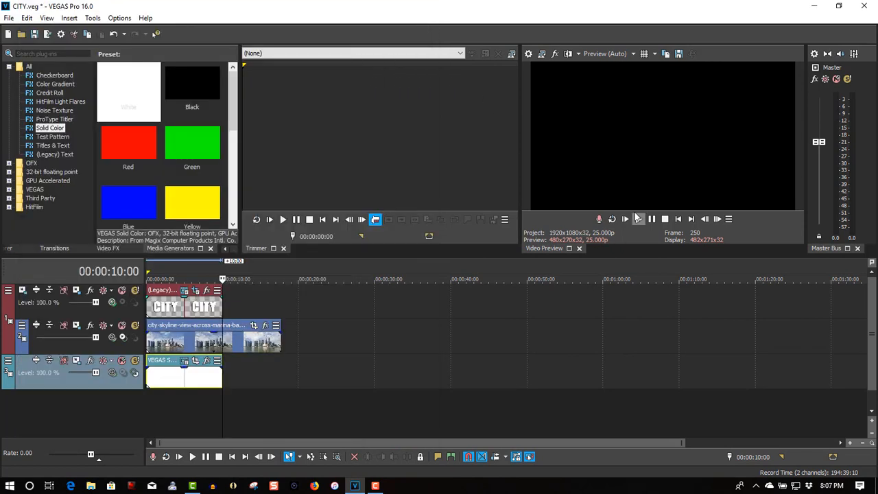
pyautogui.click(677, 219)
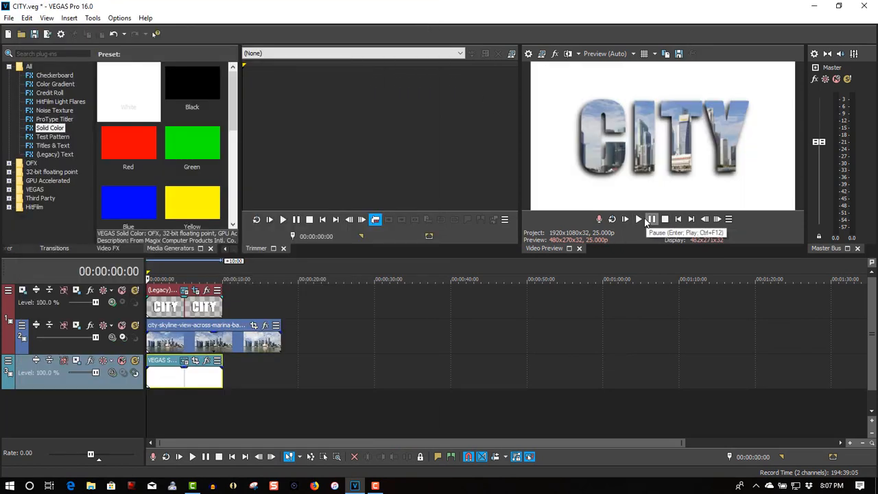
pyautogui.click(638, 219)
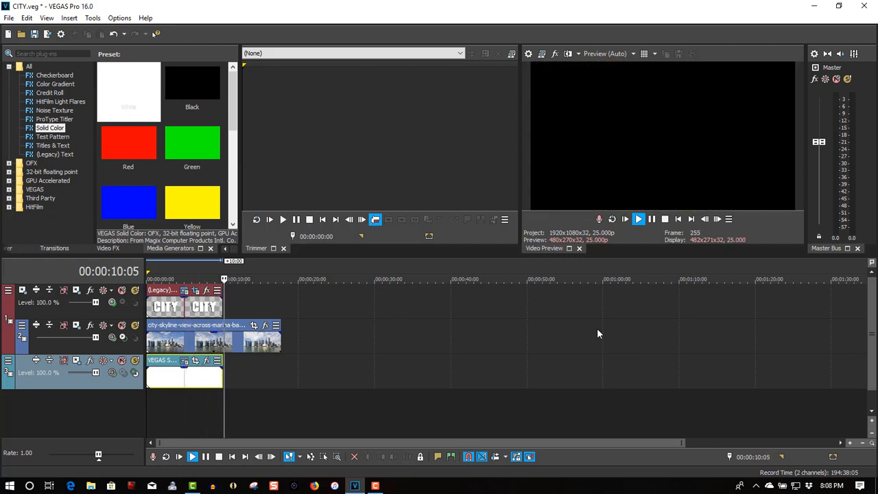
pyautogui.click(653, 218)
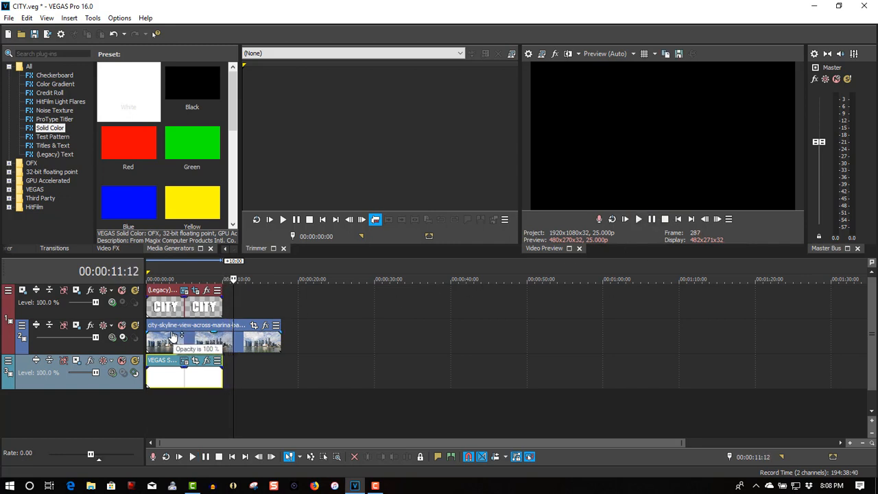
# Step: Split the skyline clip at 00:00:10:00 and move its second part straight up onto a new video track above the CITY text
pyautogui.click(222, 341)
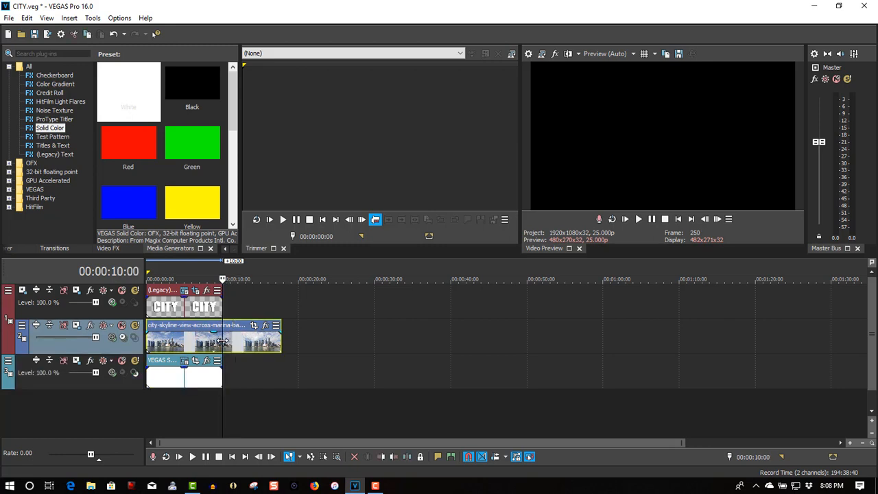
pyautogui.press('s')
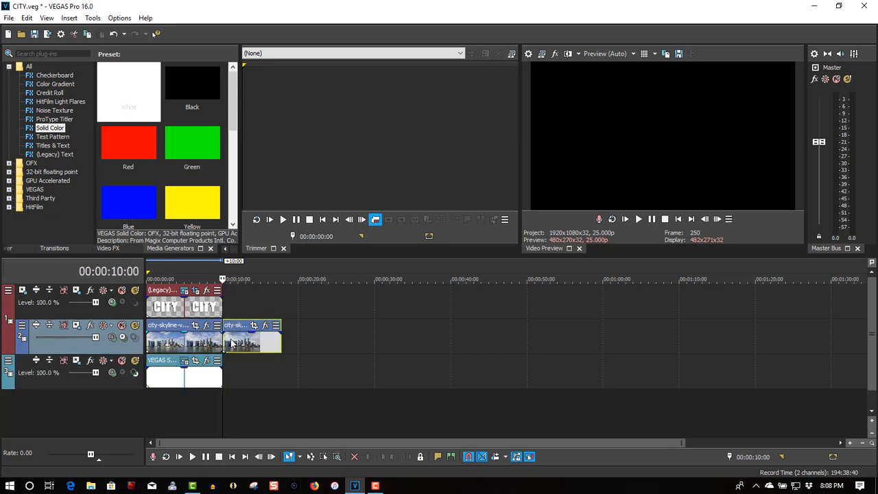
pyautogui.rightClick(246, 303)
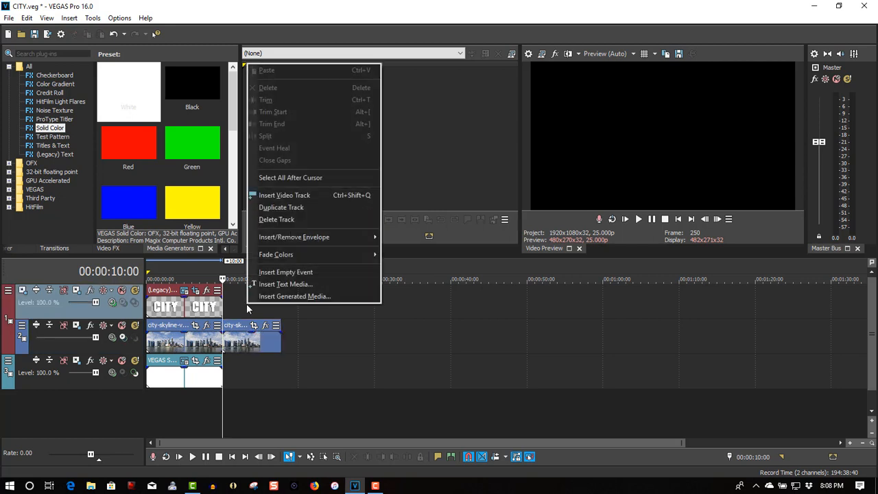
pyautogui.click(278, 195)
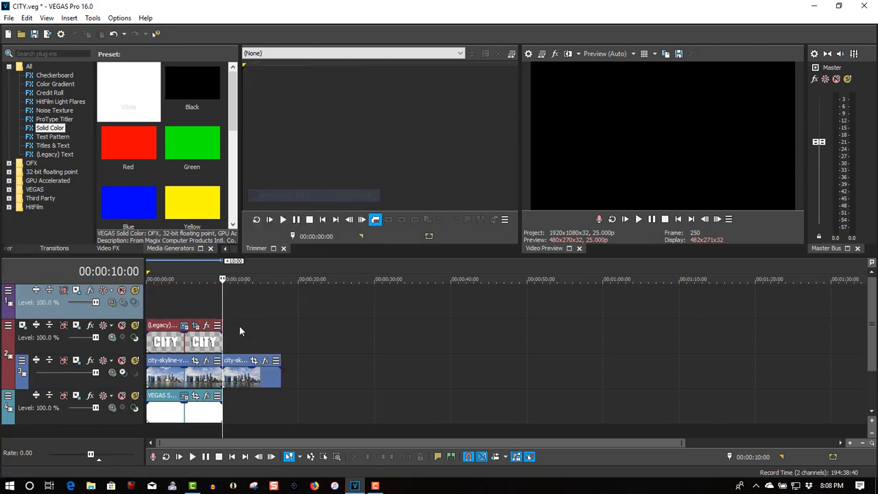
pyautogui.click(237, 370)
pyautogui.moveTo(236, 370); pyautogui.dragTo(232, 305)
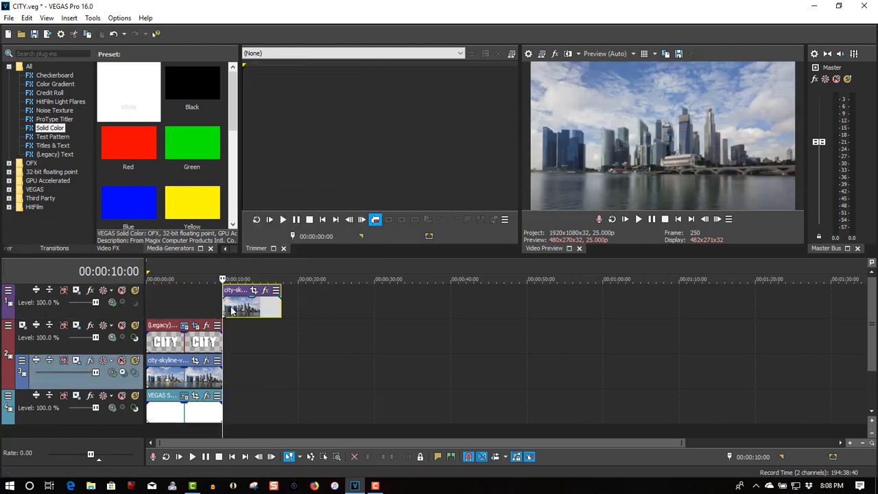
# Step: Play the project from the start past 00:00:10:00 to check the transition from the text zoom to the full skyline footage
pyautogui.click(677, 219)
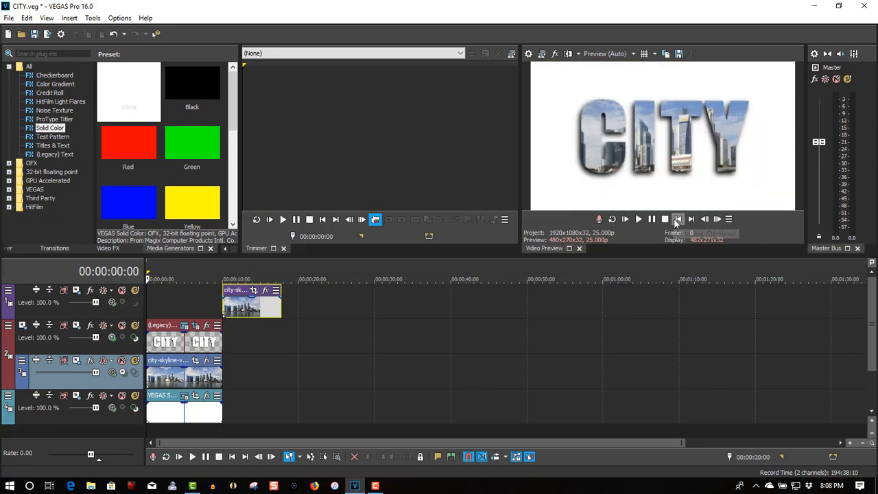
pyautogui.click(638, 219)
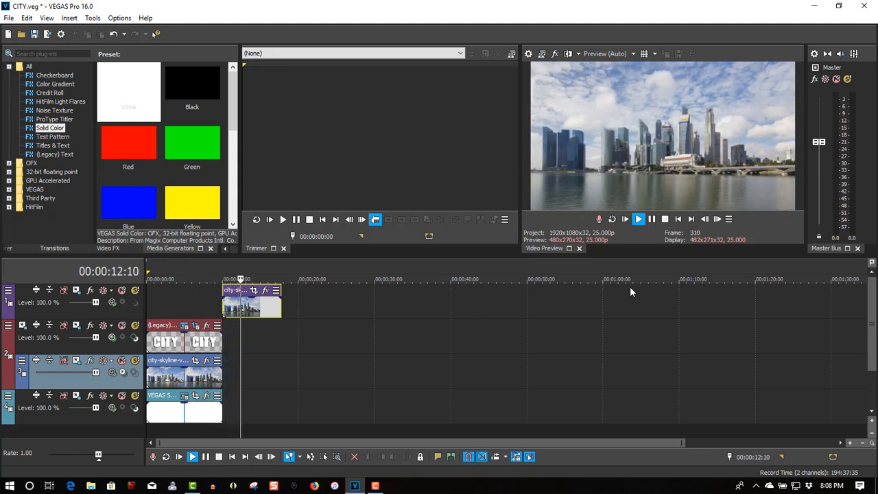
pyautogui.click(651, 219)
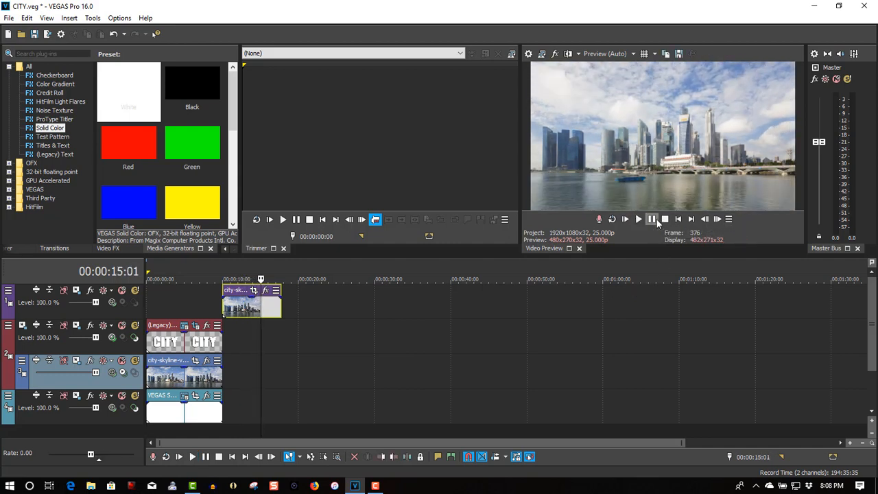